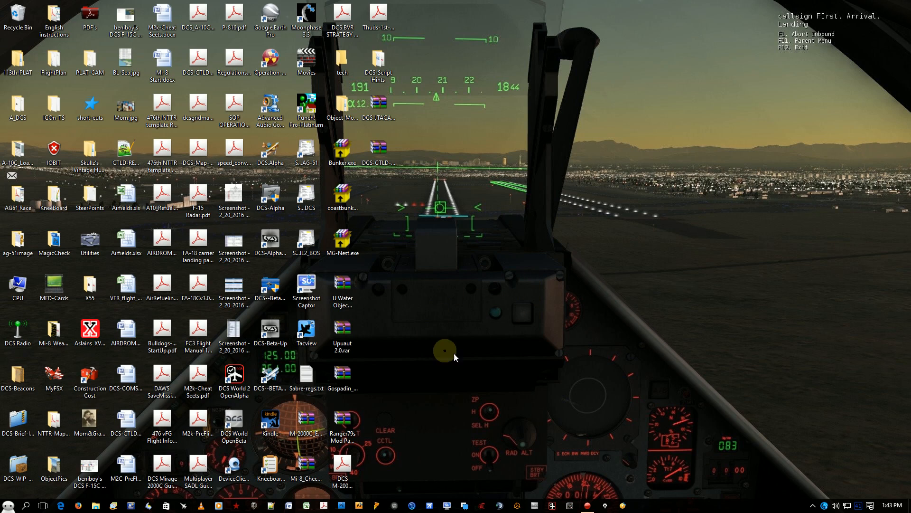
# Launch the Update DCS World OpenBeta program and place its update prompt clear of the desktop shortcuts
pyautogui.click(9, 504)
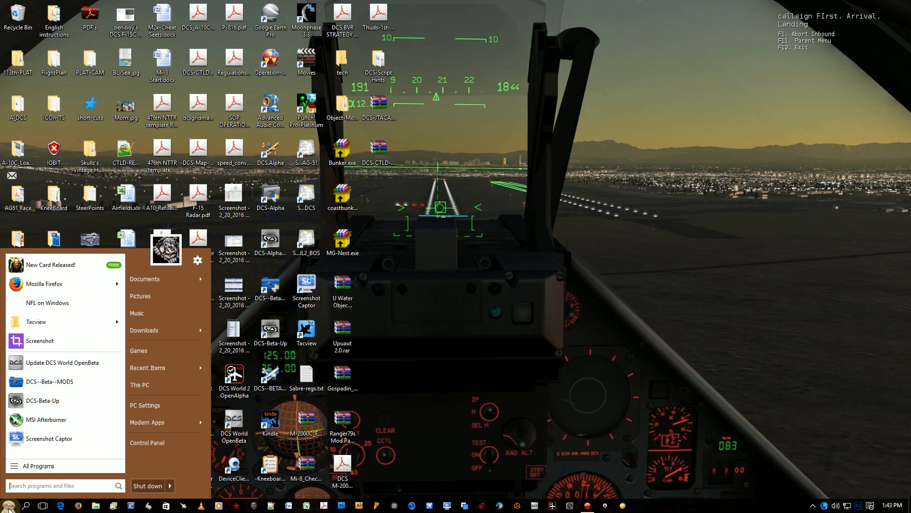
pyautogui.click(36, 466)
pyautogui.scroll(-4, 48, 454)
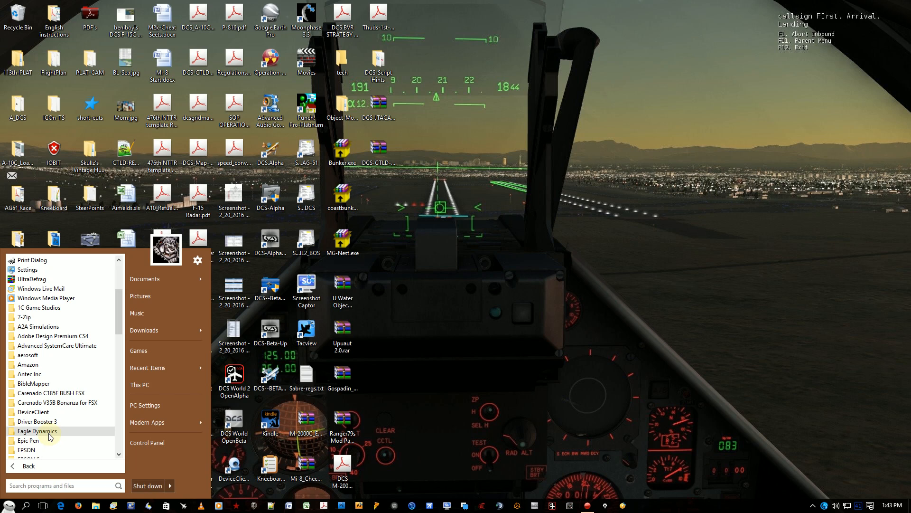
pyautogui.click(49, 434)
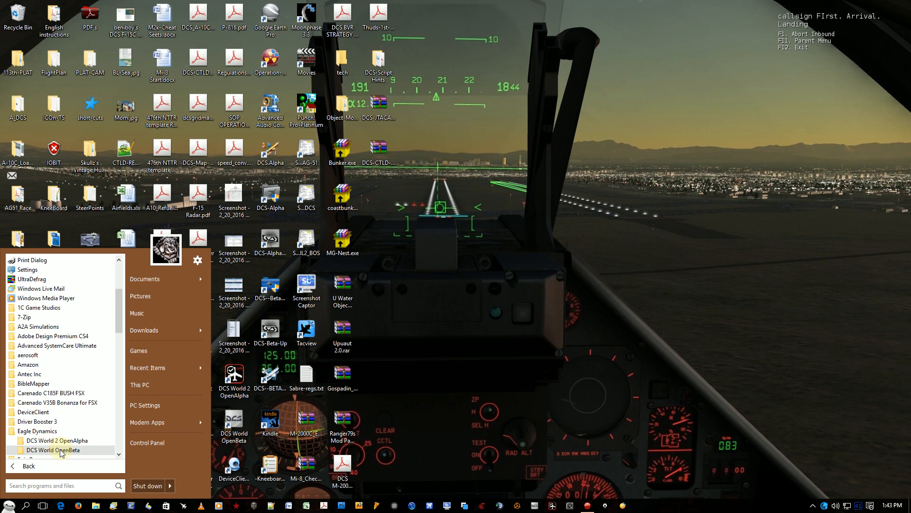
pyautogui.click(60, 450)
pyautogui.scroll(-1, 61, 453)
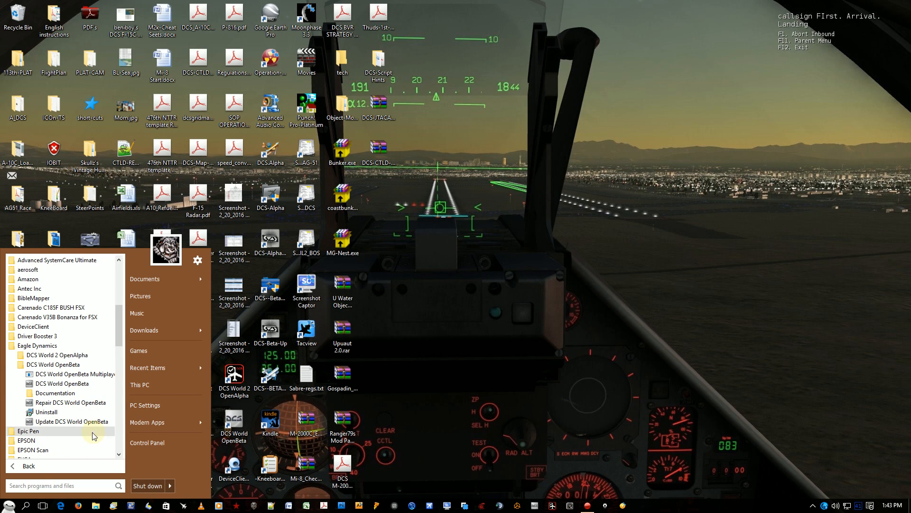
pyautogui.click(65, 422)
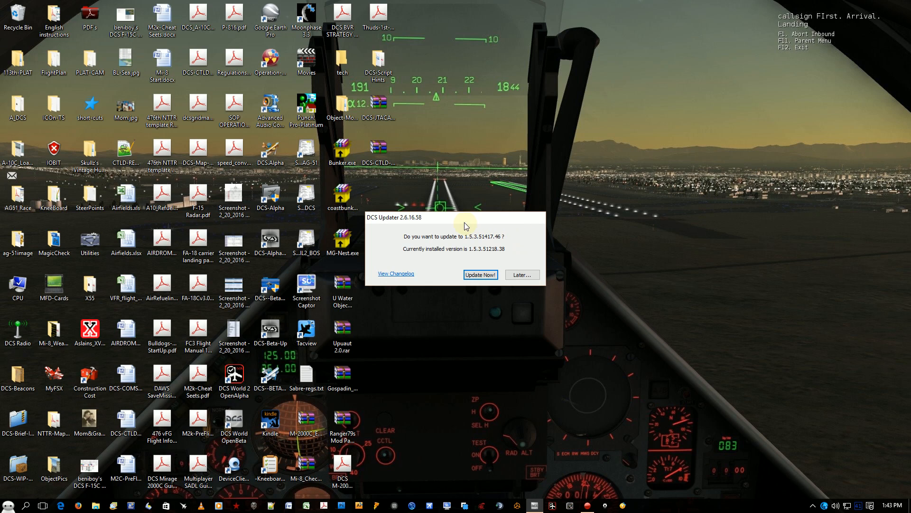
pyautogui.moveTo(462, 219); pyautogui.dragTo(748, 205)
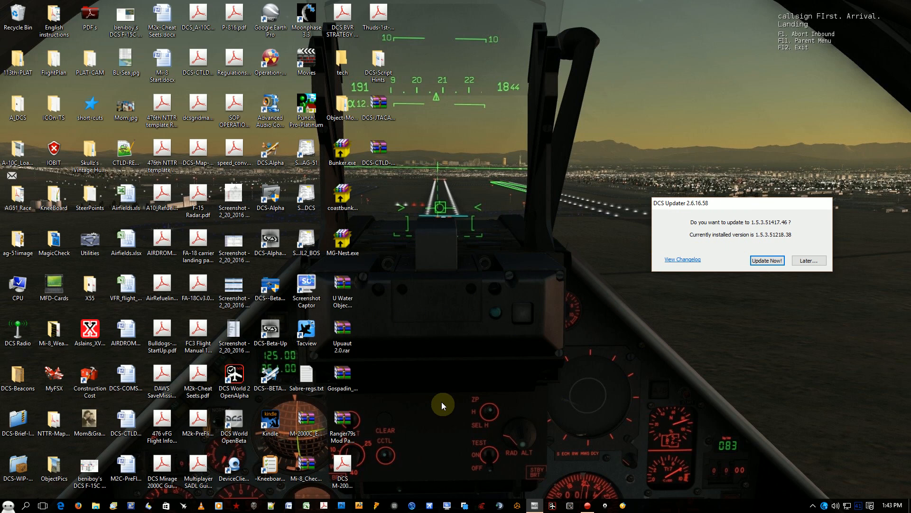
# Open Generic Mod Enabler for the DCS beta installation and review the full list of activated mods
pyautogui.doubleClick(274, 293)
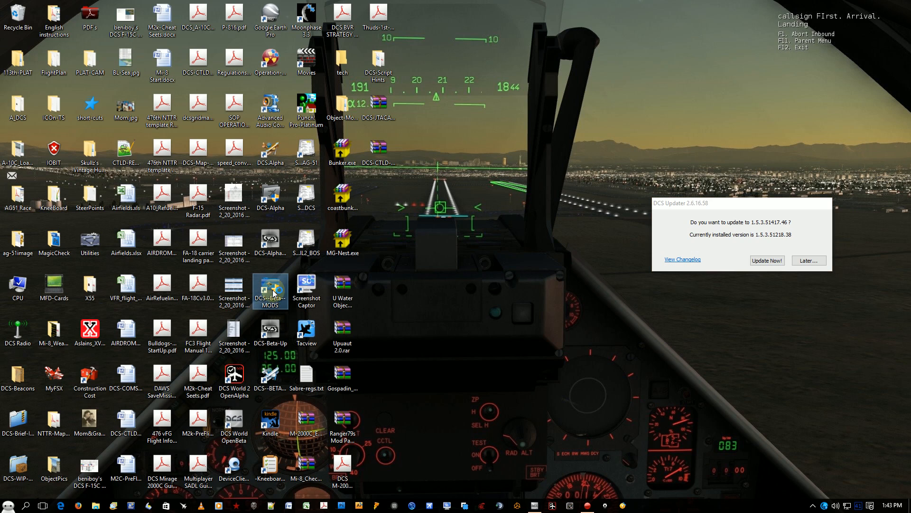
pyautogui.moveTo(224, 233); pyautogui.dragTo(393, 135)
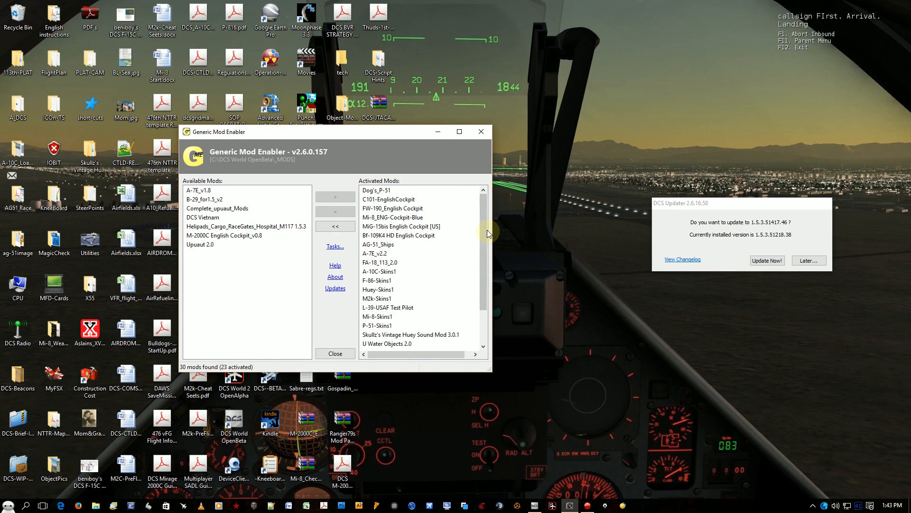
pyautogui.moveTo(482, 218)
pyautogui.mouseDown()
pyautogui.moveTo(488, 311)
pyautogui.moveTo(484, 207)
pyautogui.mouseUp()
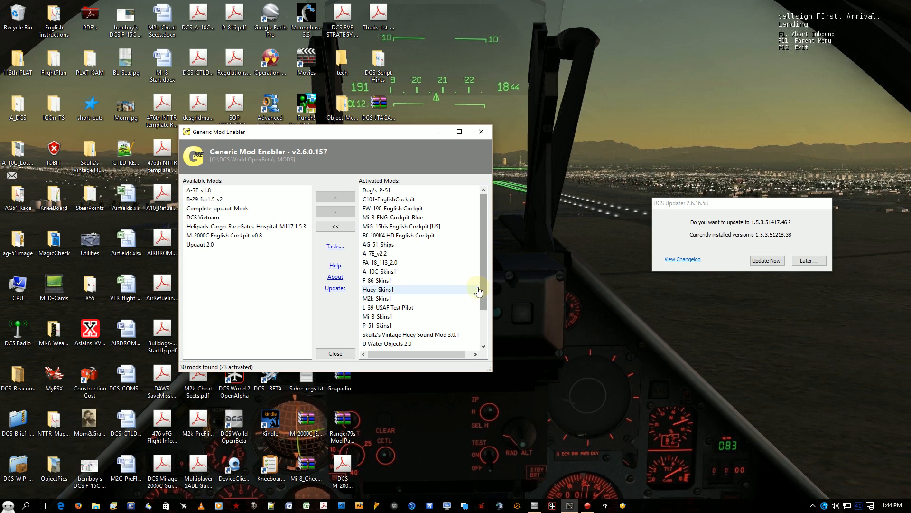
pyautogui.moveTo(482, 222); pyautogui.dragTo(485, 258)
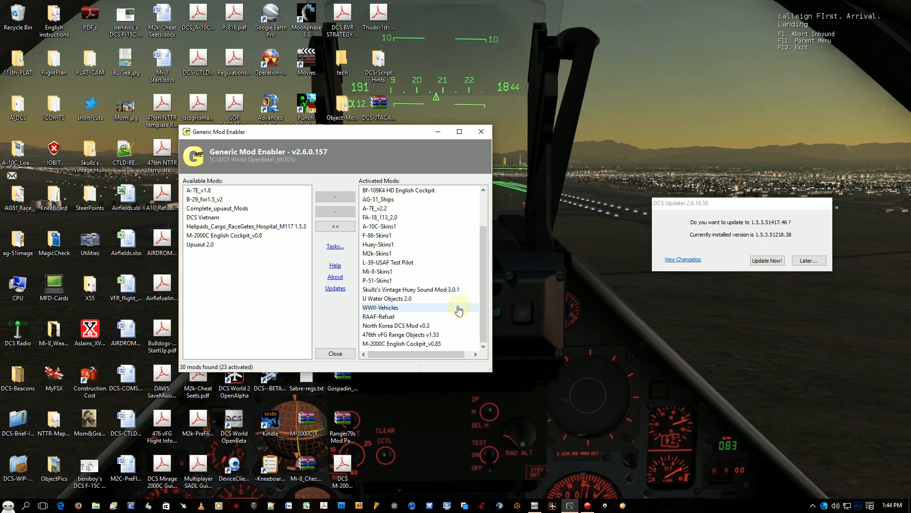
pyautogui.moveTo(481, 310); pyautogui.dragTo(473, 254)
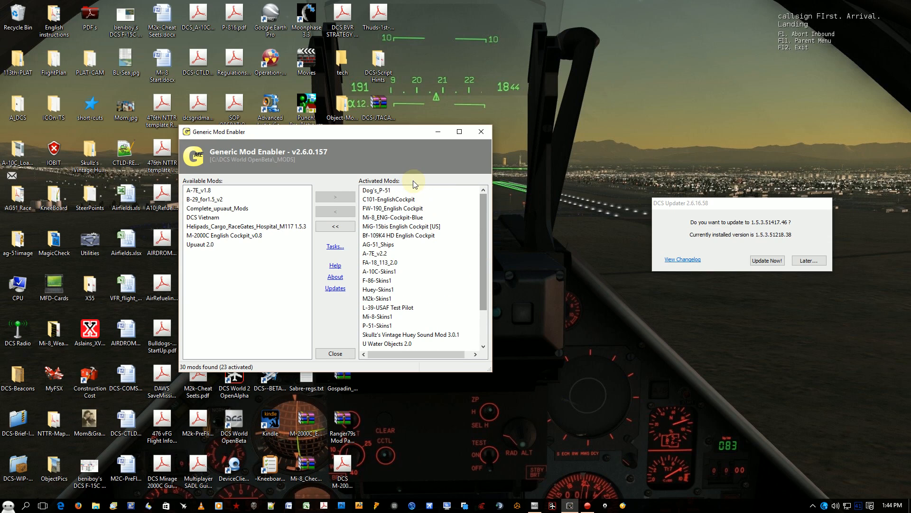
# Save the activated mods as the mod profile Standard-1.5.mep in the Mod_Profiles folder, replacing the existing file
pyautogui.click(334, 247)
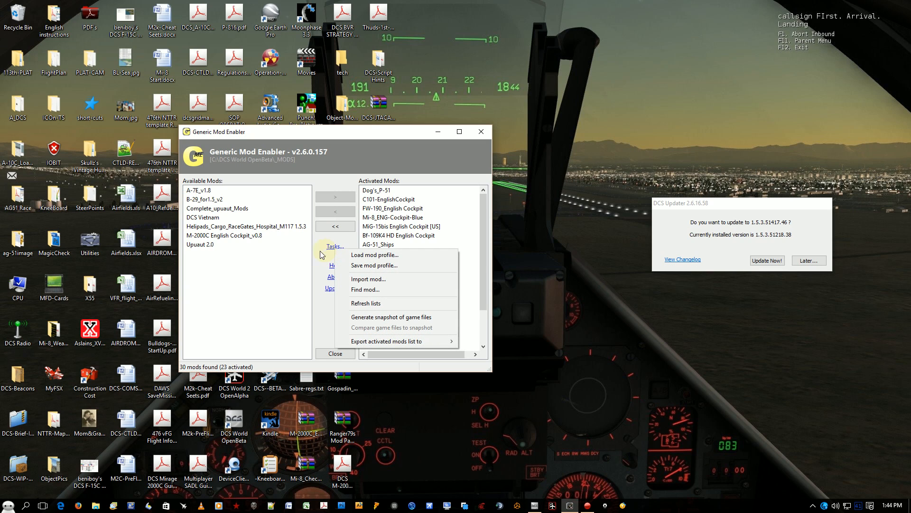
pyautogui.click(387, 265)
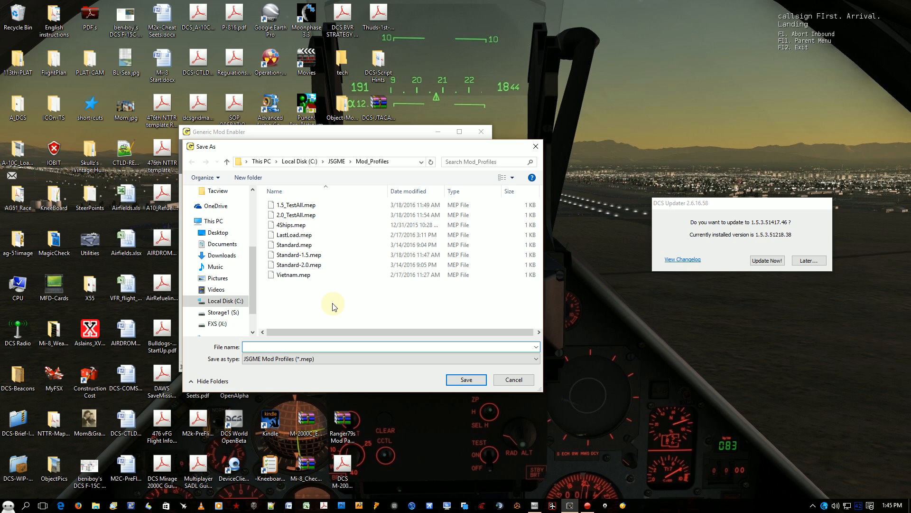
pyautogui.moveTo(367, 149); pyautogui.dragTo(674, 273)
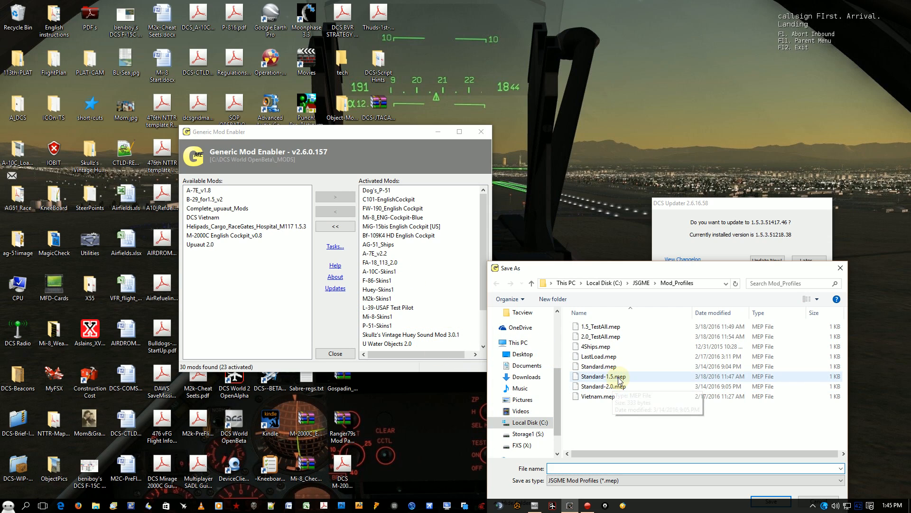
pyautogui.doubleClick(593, 377)
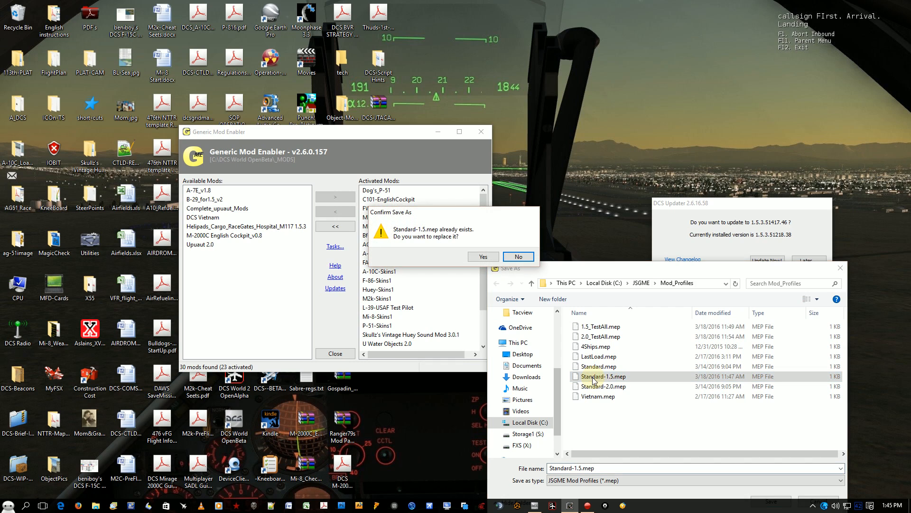
pyautogui.click(483, 257)
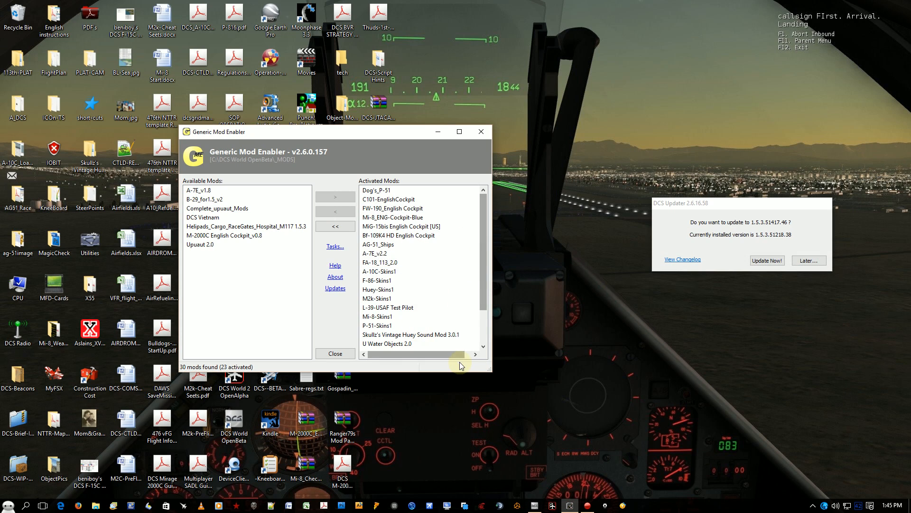
# Disable all activated mods for the beta installation and close Generic Mod Enabler
pyautogui.scroll(-2, 430, 254)
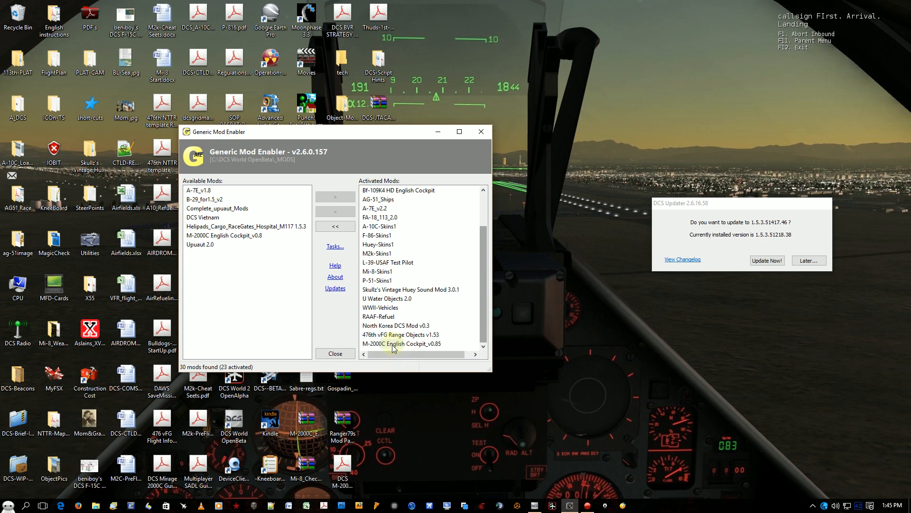
pyautogui.scroll(2, 393, 347)
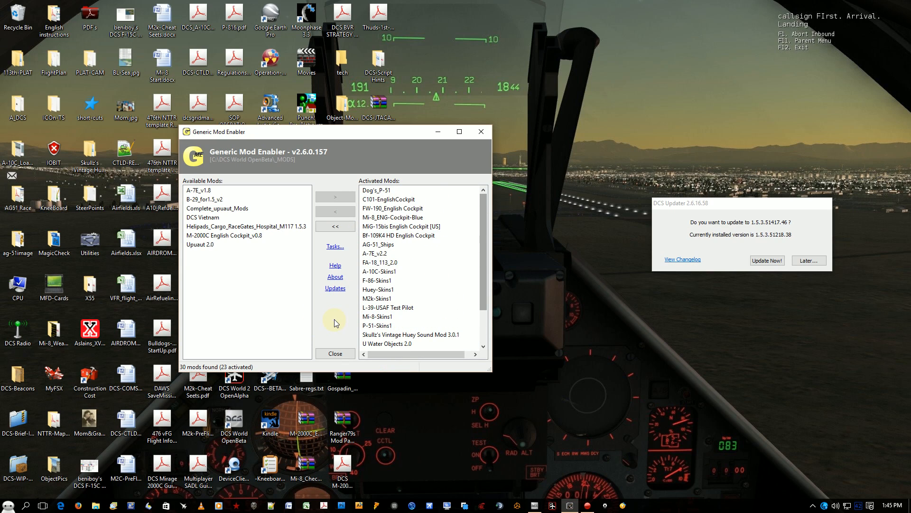
pyautogui.click(337, 230)
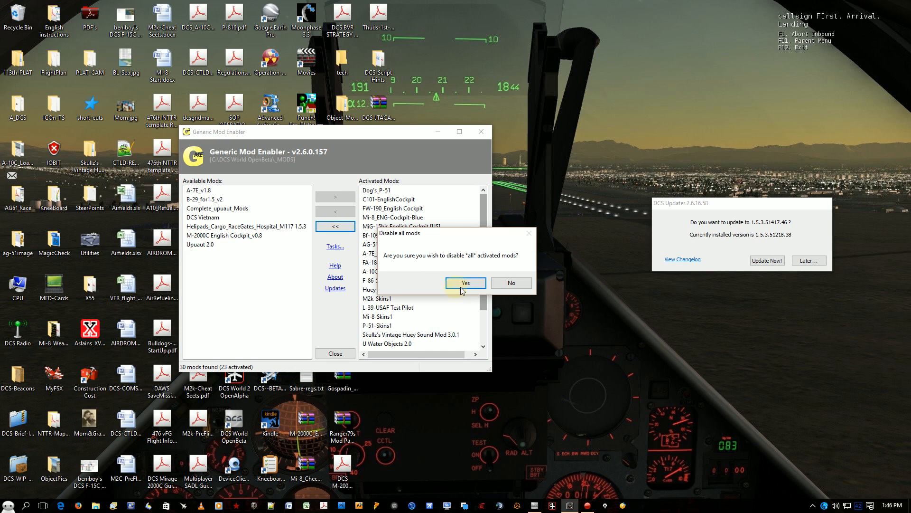
pyautogui.click(464, 282)
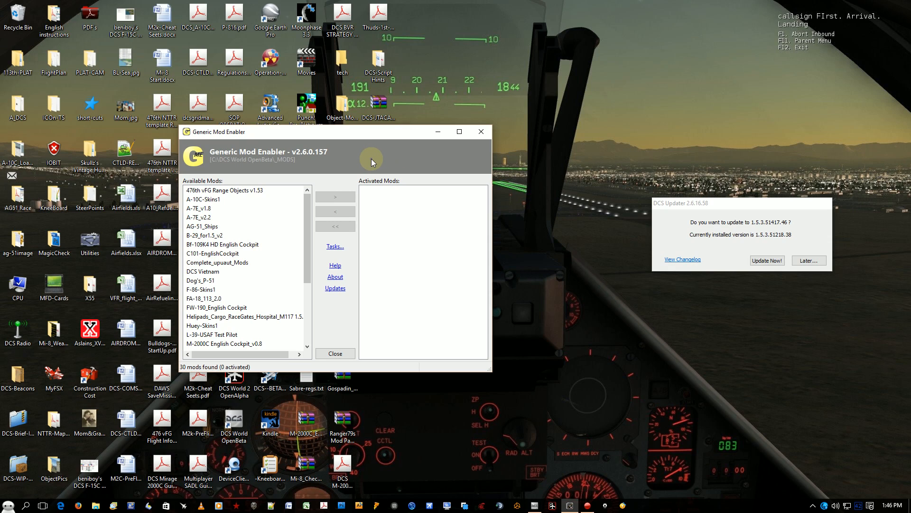
pyautogui.click(481, 137)
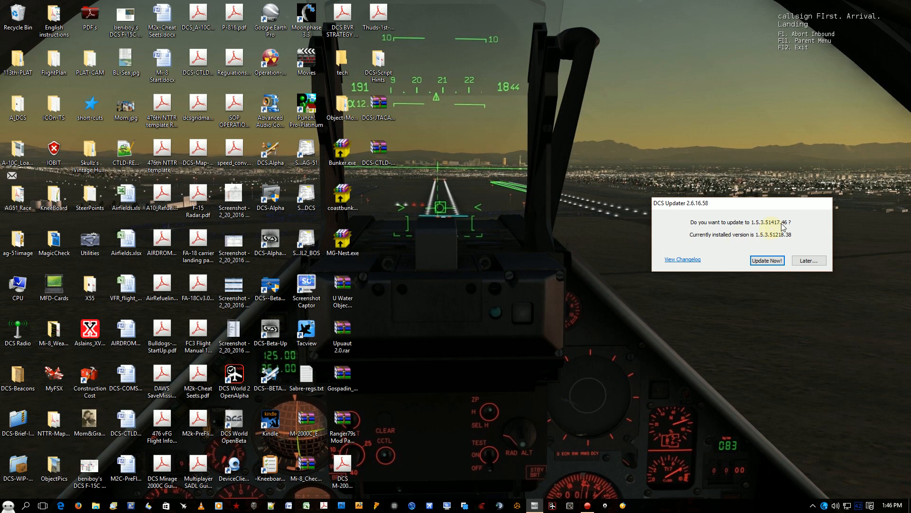
# Update DCS World OpenBeta to version 1.5.3.51417.46, and exit the game once its main menu has loaded
pyautogui.moveTo(793, 205); pyautogui.dragTo(530, 209)
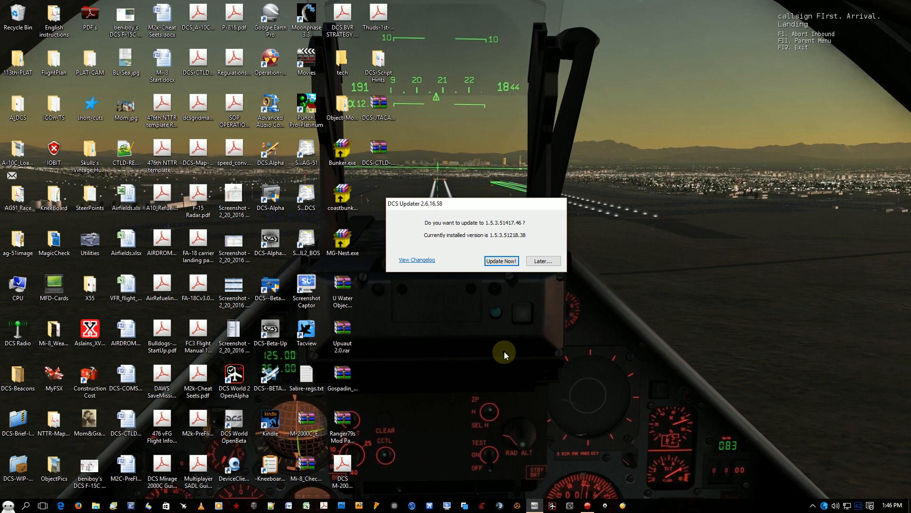
pyautogui.click(500, 262)
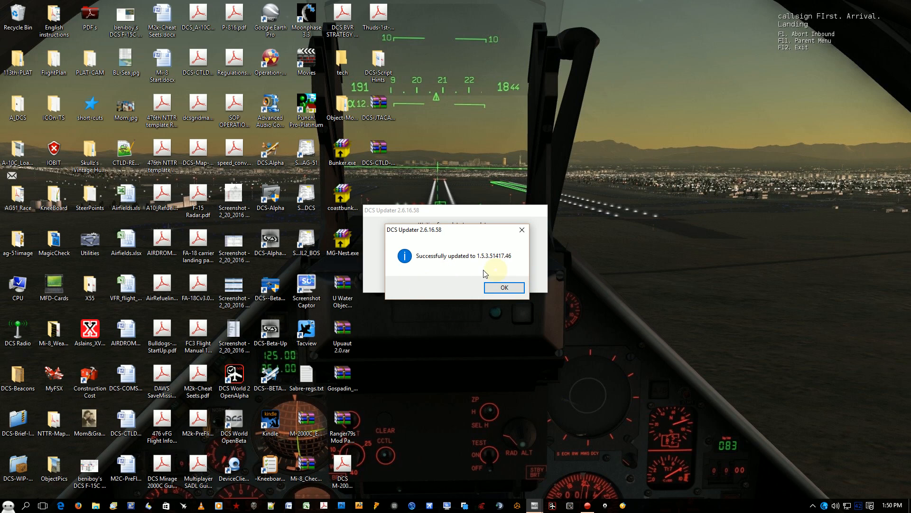
pyautogui.click(496, 287)
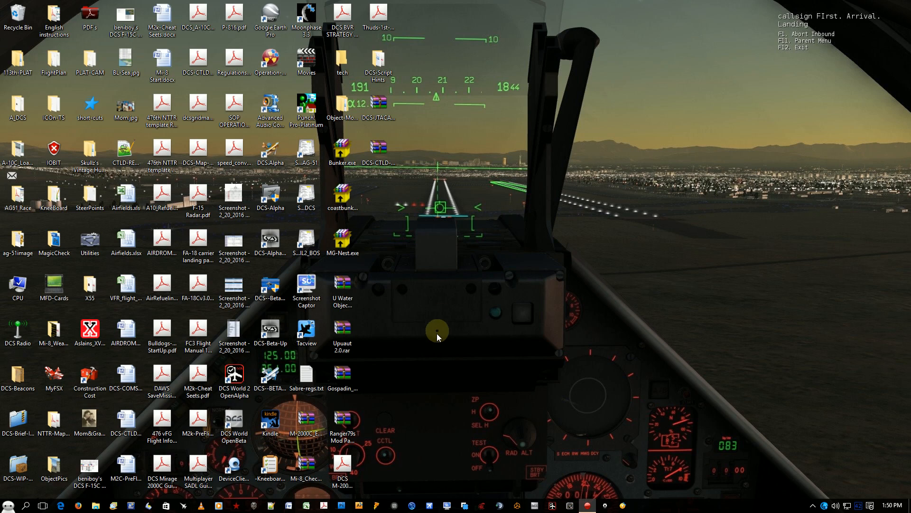
pyautogui.click(534, 506)
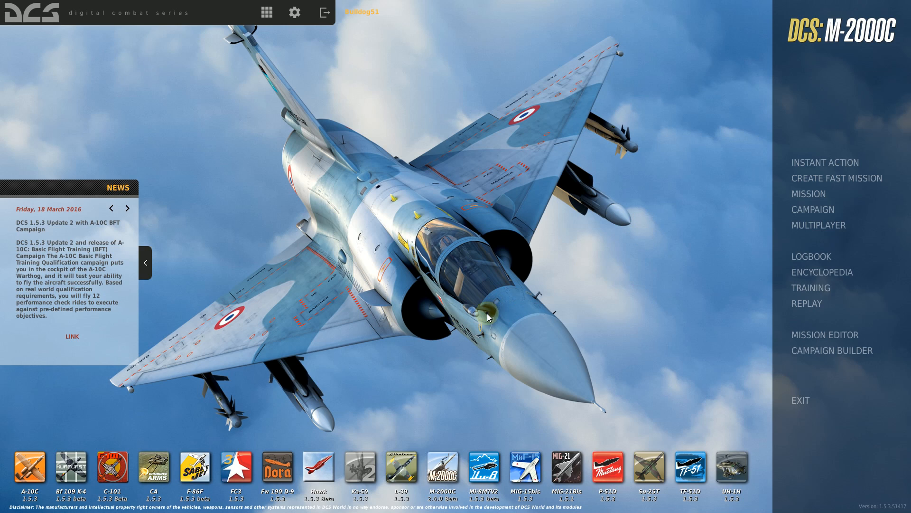
pyautogui.click(802, 401)
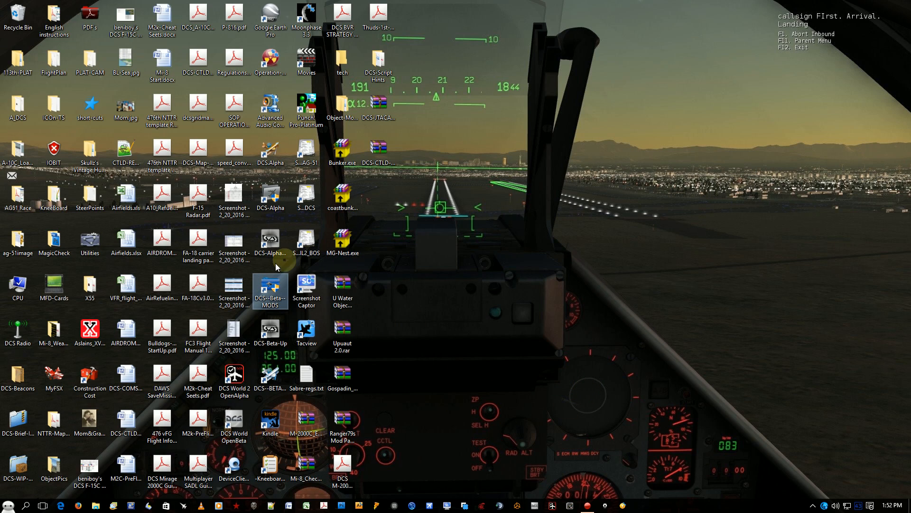
# Reopen Generic Mod Enabler for the DCS beta, load the Standard-1.5.mep mod profile and check the activated mods list
pyautogui.doubleClick(273, 295)
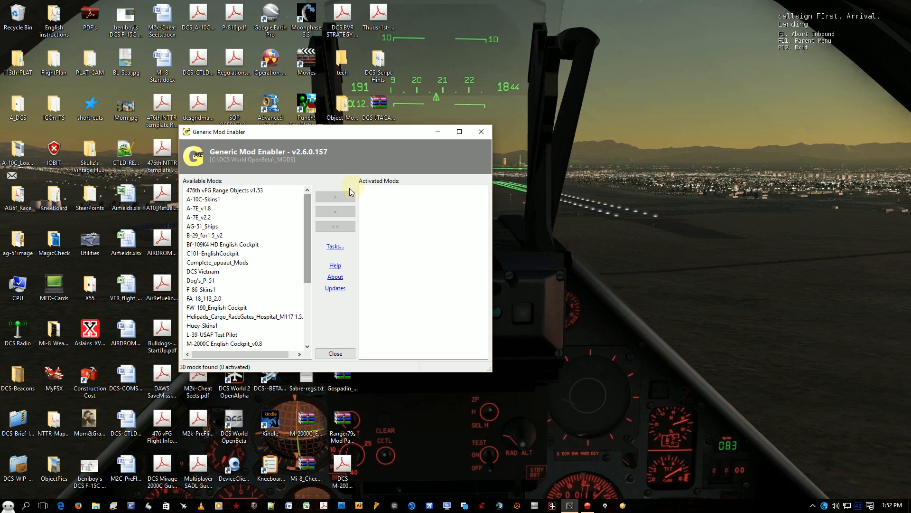
pyautogui.moveTo(308, 211)
pyautogui.mouseDown()
pyautogui.moveTo(303, 291)
pyautogui.moveTo(306, 204)
pyautogui.mouseUp()
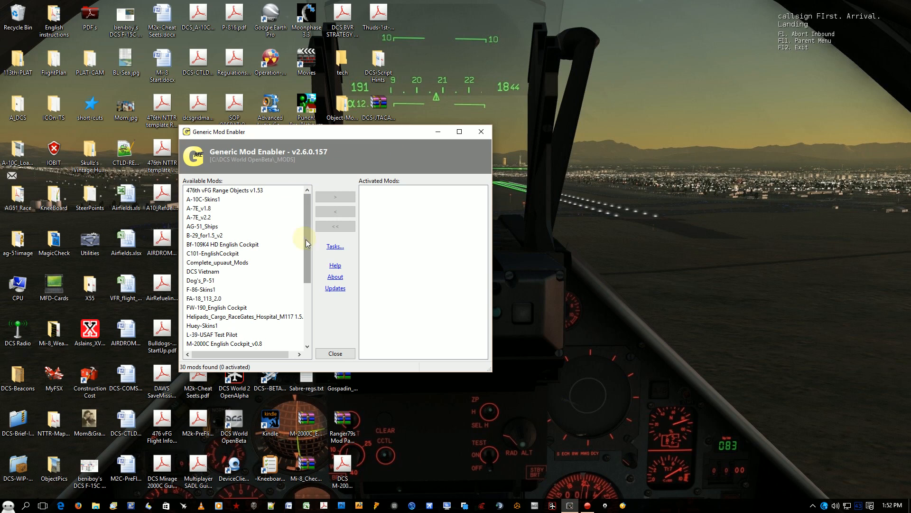
pyautogui.click(334, 249)
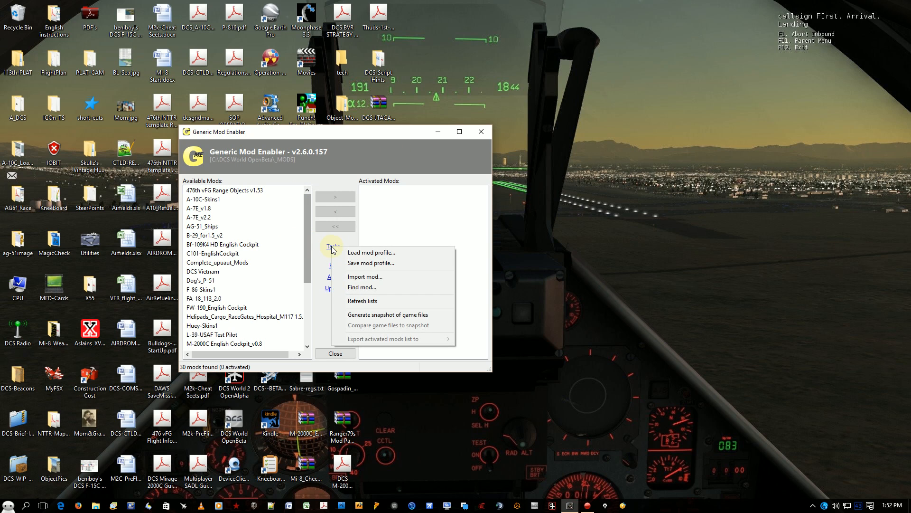
pyautogui.click(366, 255)
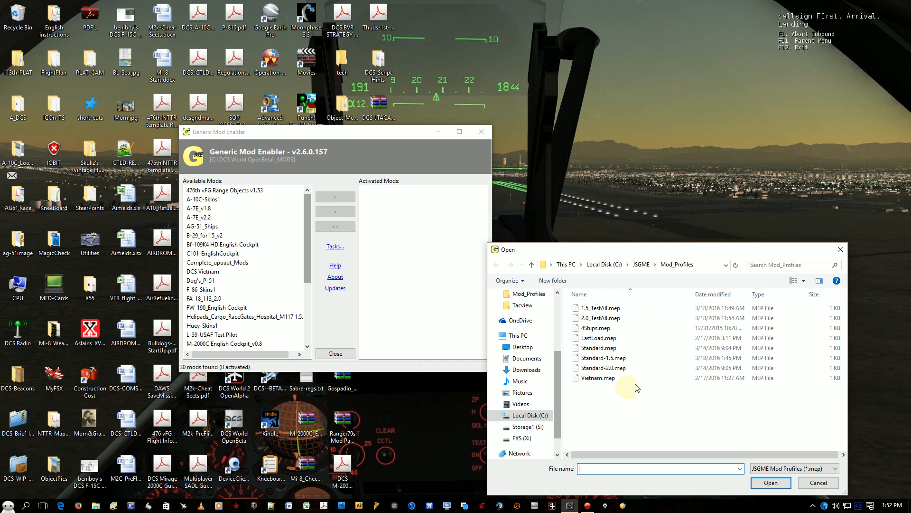
pyautogui.click(594, 362)
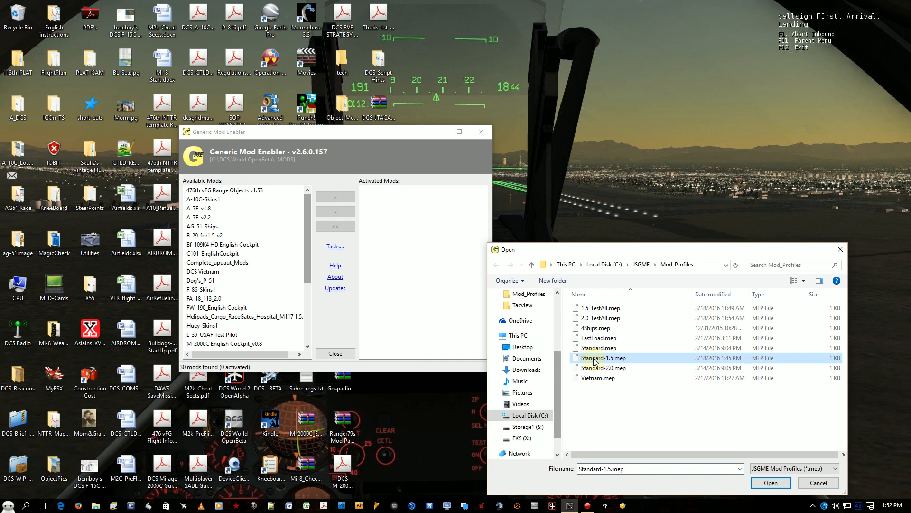
pyautogui.click(771, 482)
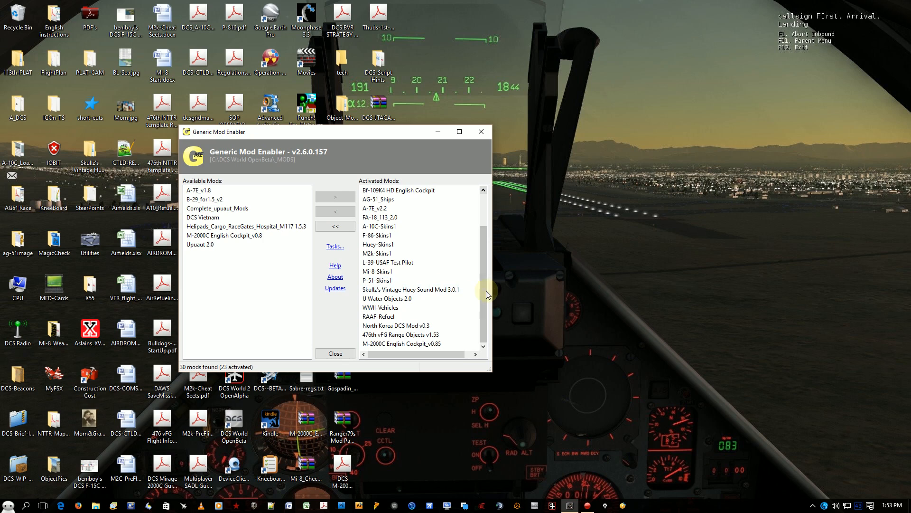
pyautogui.moveTo(483, 286)
pyautogui.mouseDown()
pyautogui.moveTo(485, 241)
pyautogui.moveTo(485, 276)
pyautogui.mouseUp()
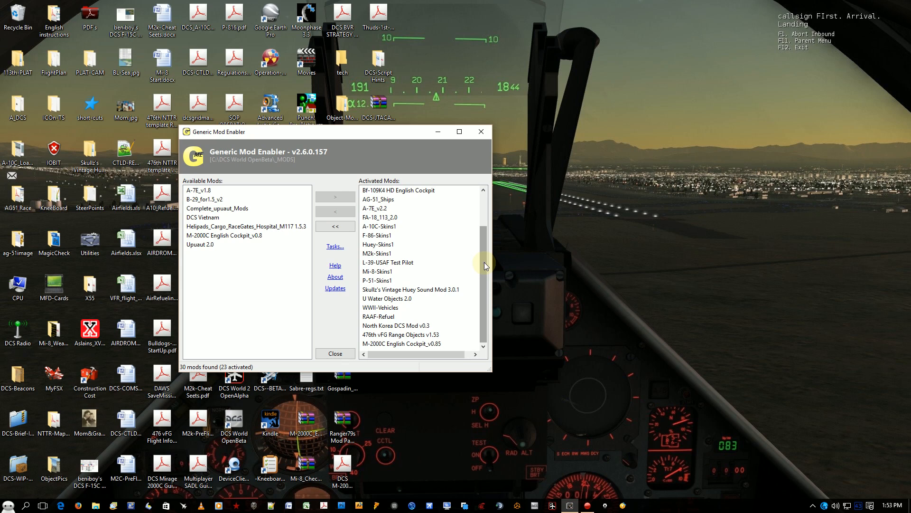
pyautogui.moveTo(483, 259); pyautogui.dragTo(482, 219)
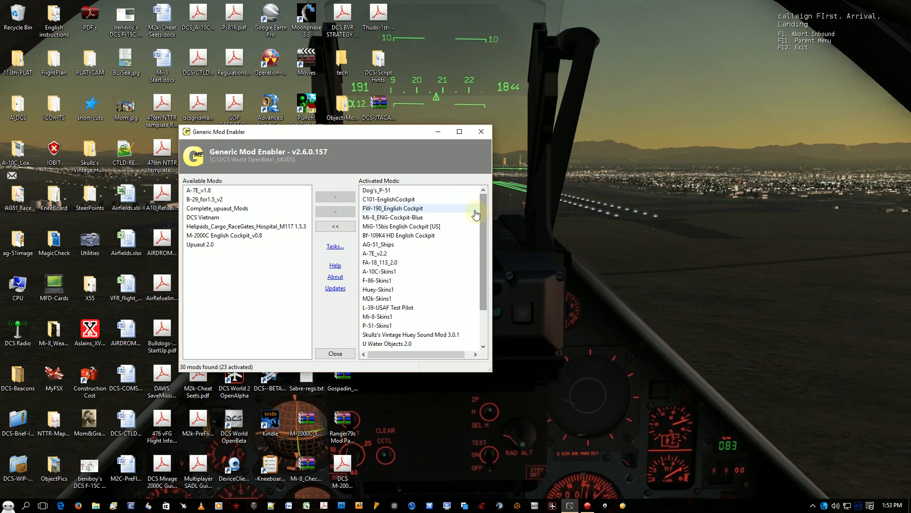
pyautogui.scroll(-2, 409, 233)
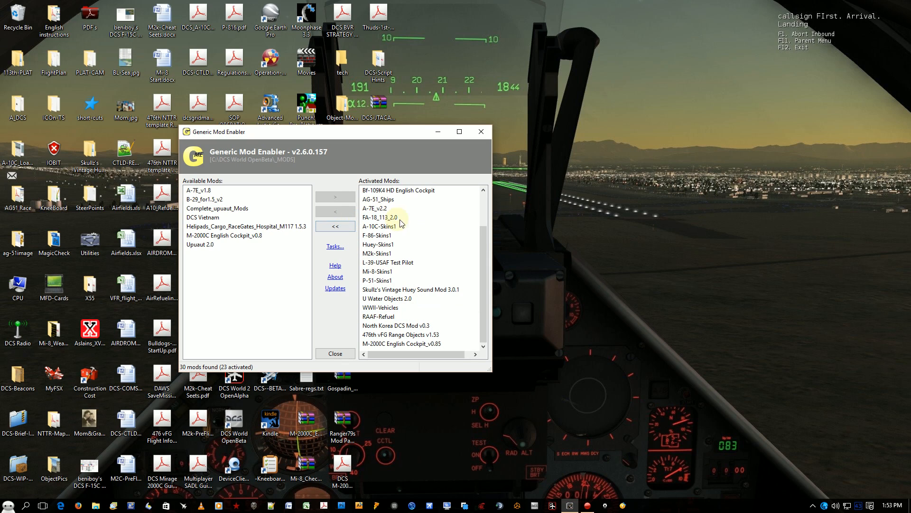
# Review the full list of activated mods for the beta installation and close Generic Mod Enabler
pyautogui.scroll(2, 406, 297)
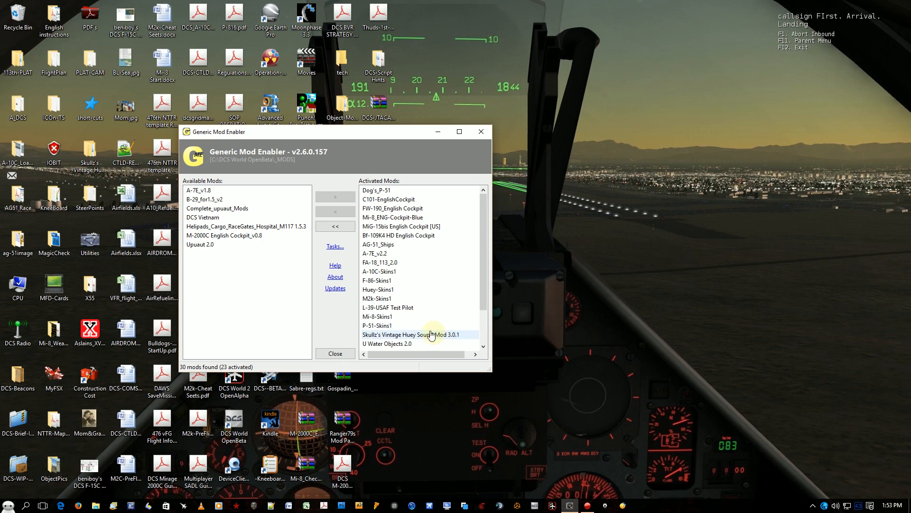
pyautogui.scroll(-1, 434, 336)
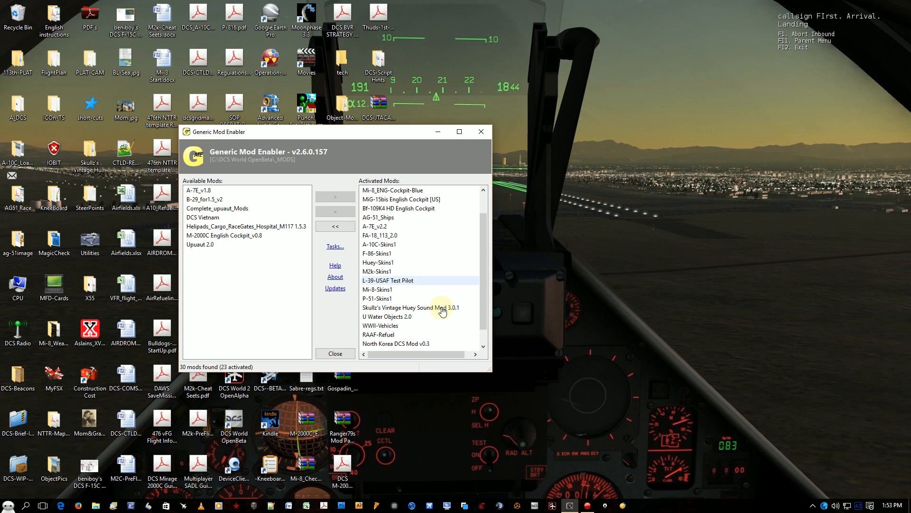
pyautogui.scroll(-1, 447, 294)
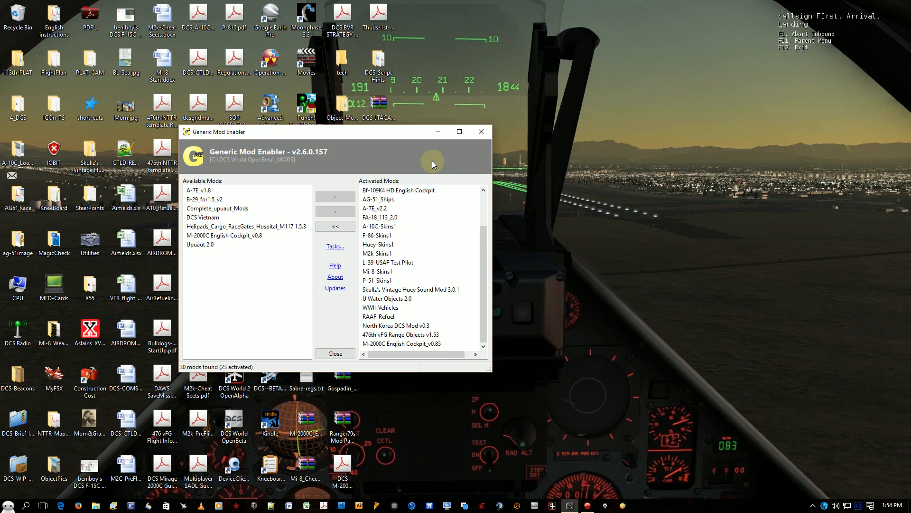
pyautogui.click(482, 134)
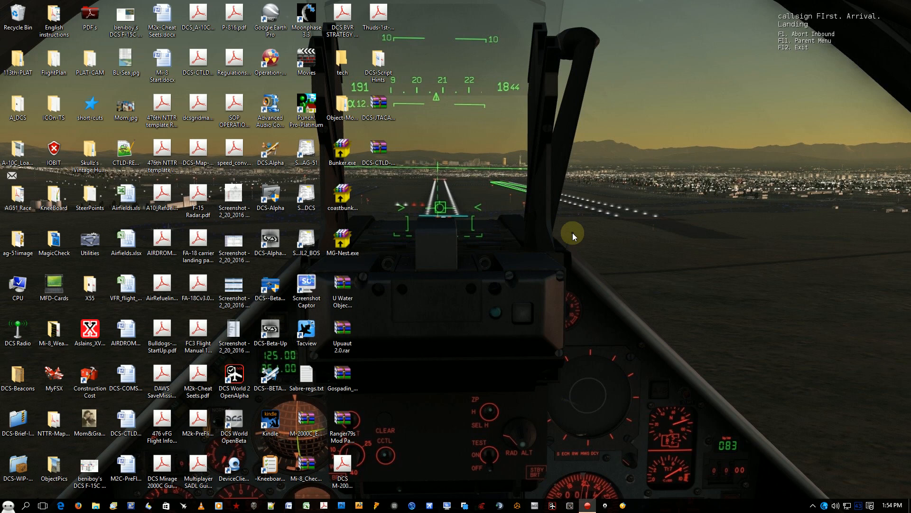
# Launch DCS World OpenBeta with the reloaded mods and exit the game from its main menu
pyautogui.click(534, 508)
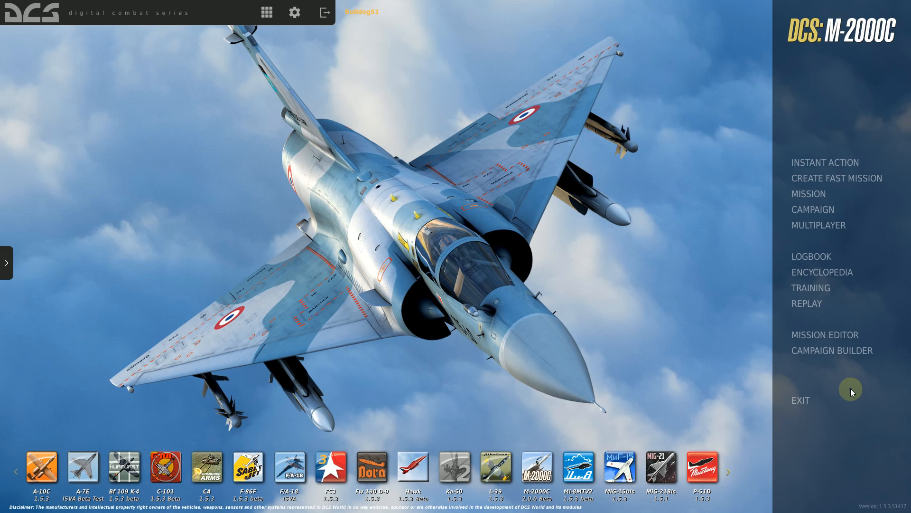
pyautogui.click(797, 403)
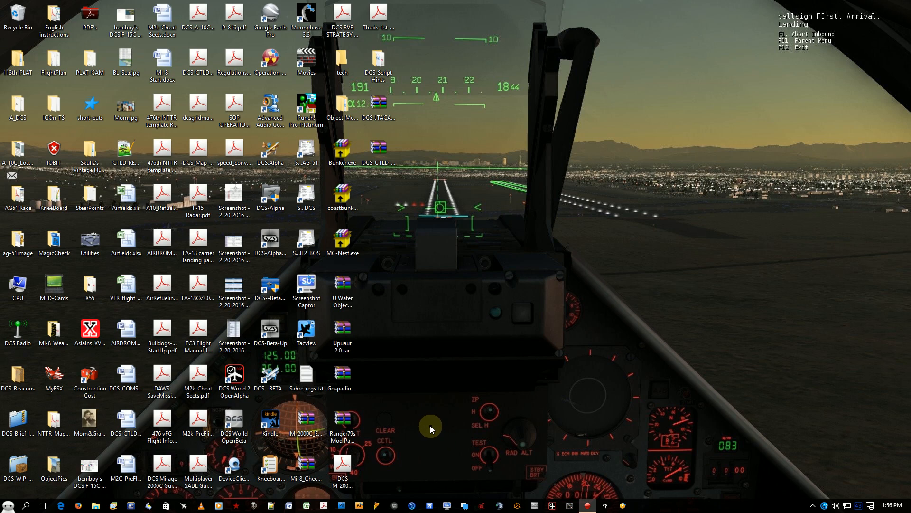
# Open the DCS Updater GUI Utility for the beta, check for an update, and close the utility
pyautogui.doubleClick(274, 337)
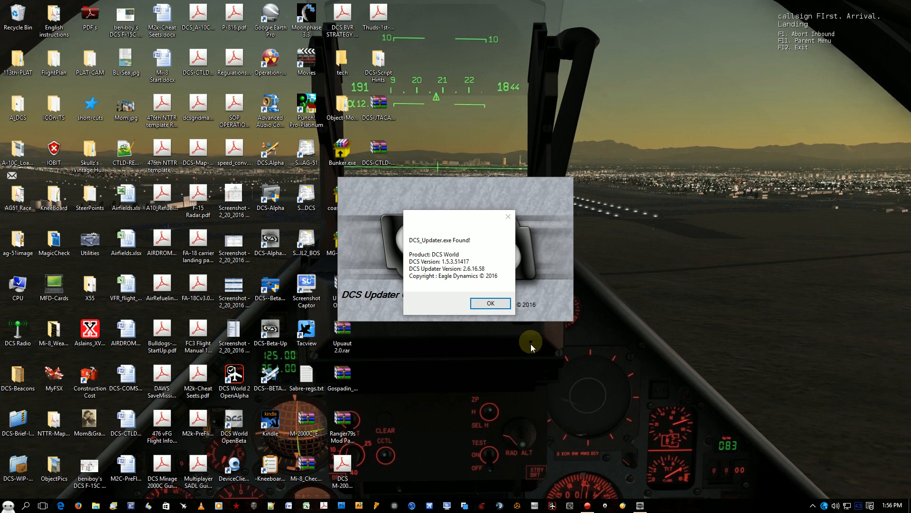
pyautogui.click(490, 304)
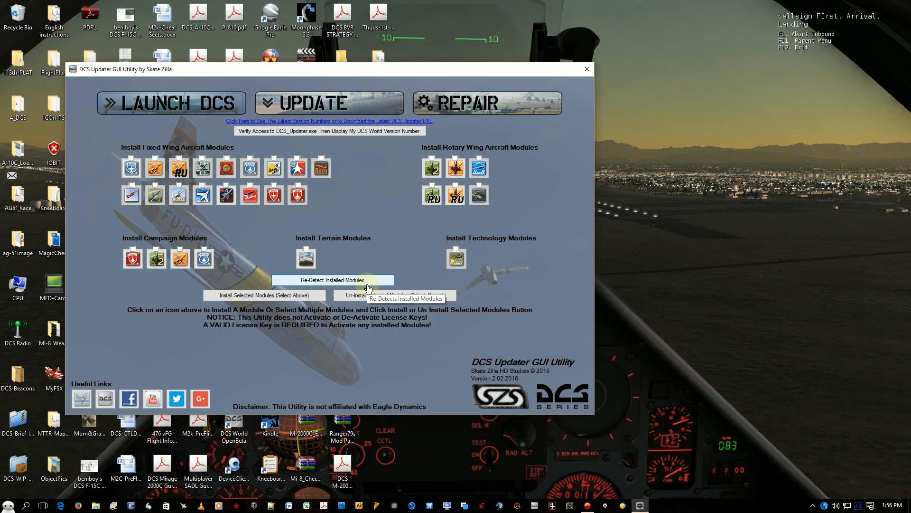
pyautogui.click(347, 105)
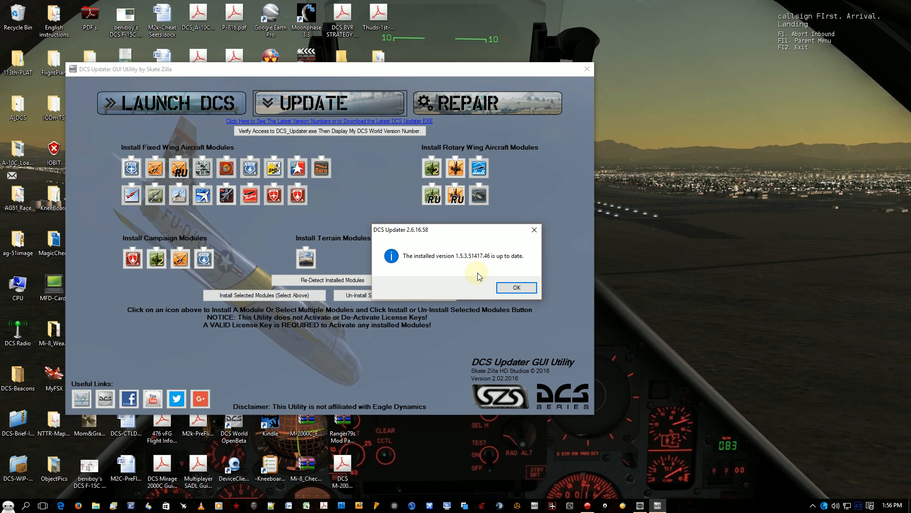
pyautogui.click(534, 231)
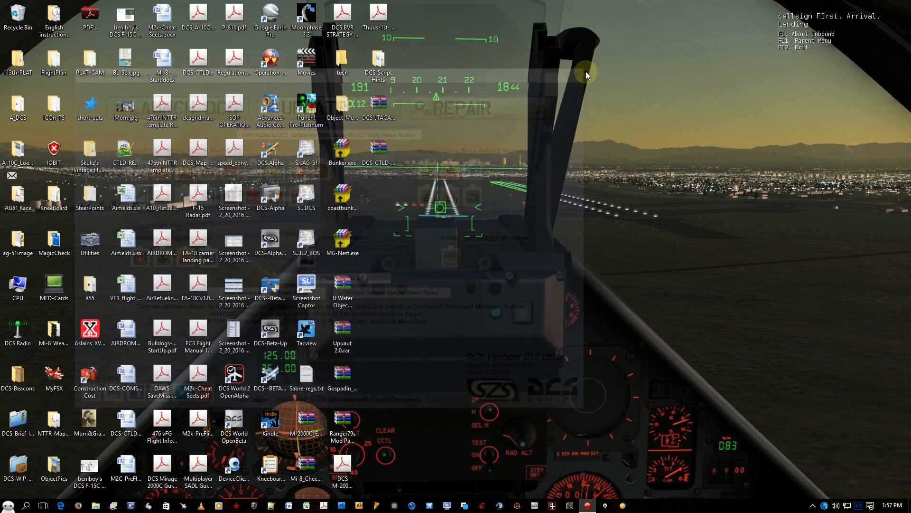
pyautogui.click(586, 70)
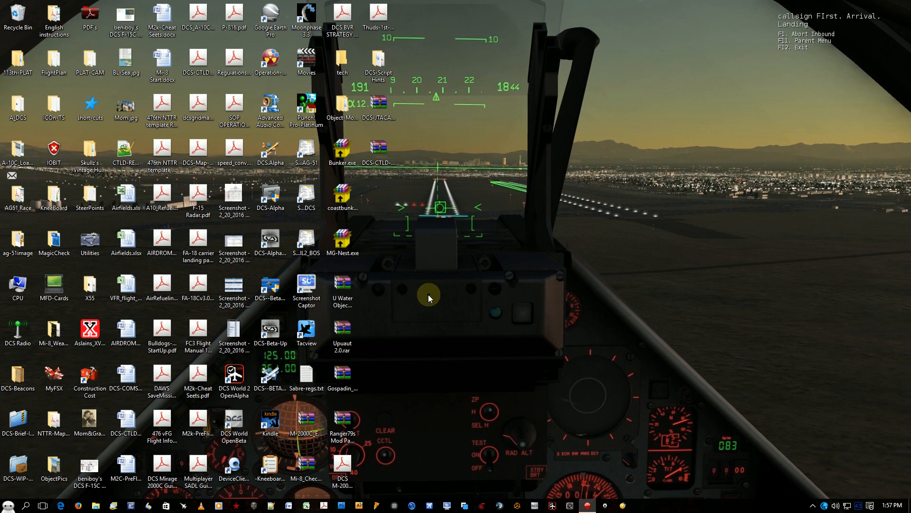